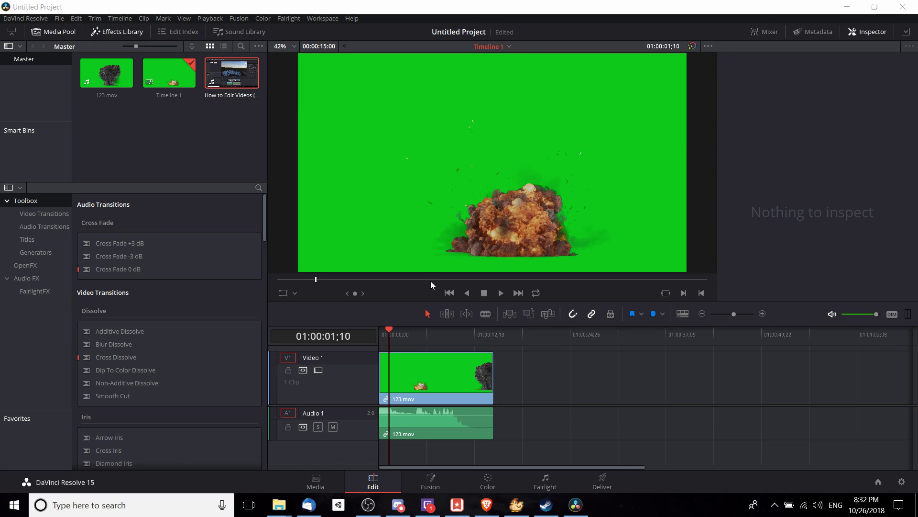
On the Color page, sample the green background as an HSL qualifier (hue 66.2, width 0.9)
{"action": "left_click", "coordinate": [486, 480]}
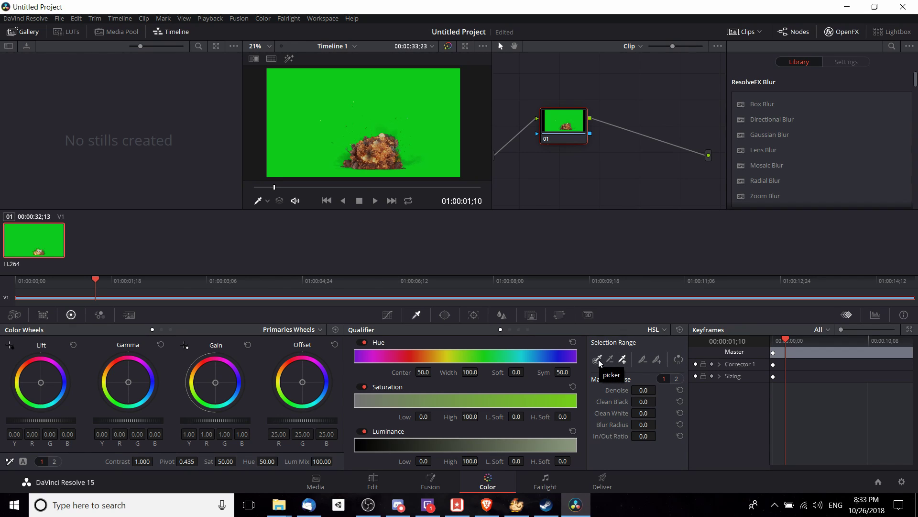
{"action": "left_click", "coordinate": [597, 359]}
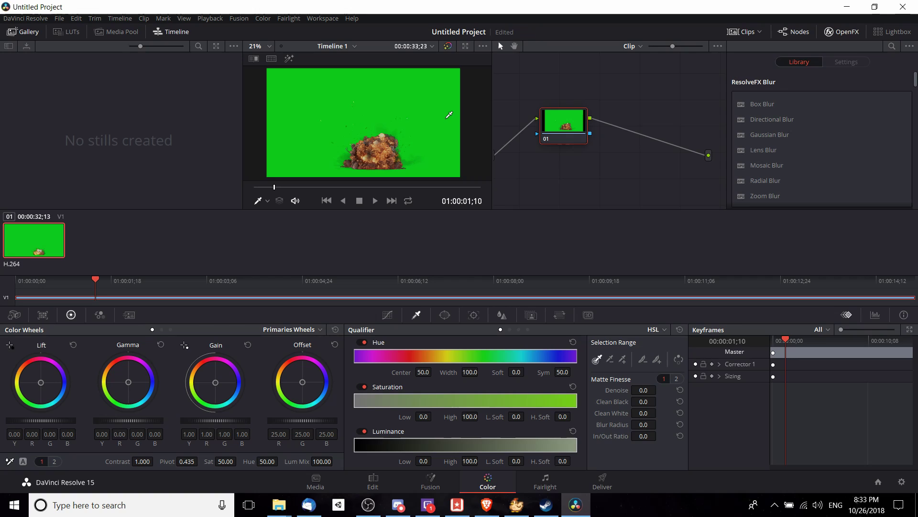
{"action": "left_click", "coordinate": [446, 115]}
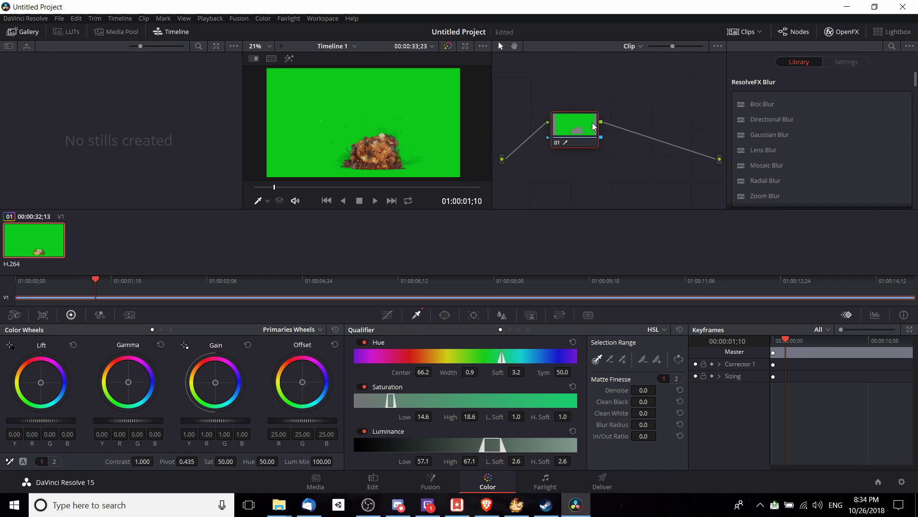
{"action": "left_click_drag", "start_coordinate": [667, 157], "coordinate": [649, 154]}
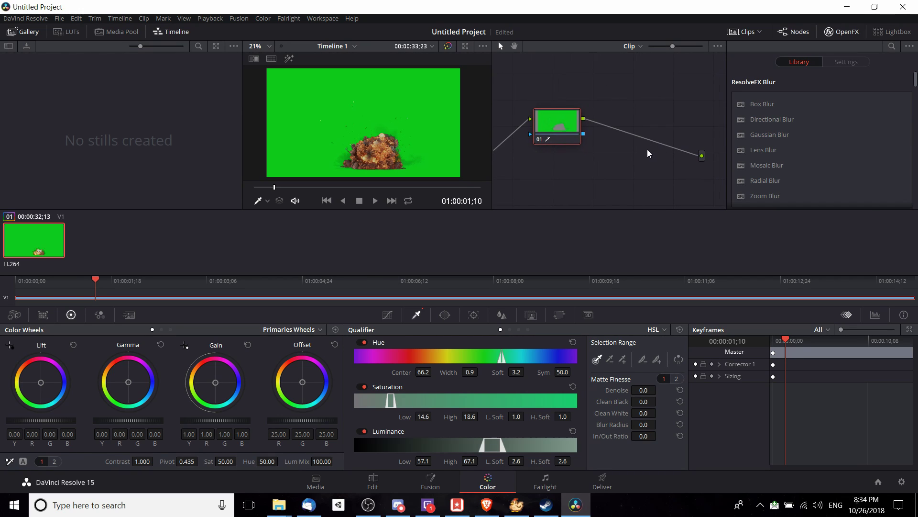
Invert the green qualifier and link node 01's key to a new alpha output
{"action": "left_click", "coordinate": [679, 359]}
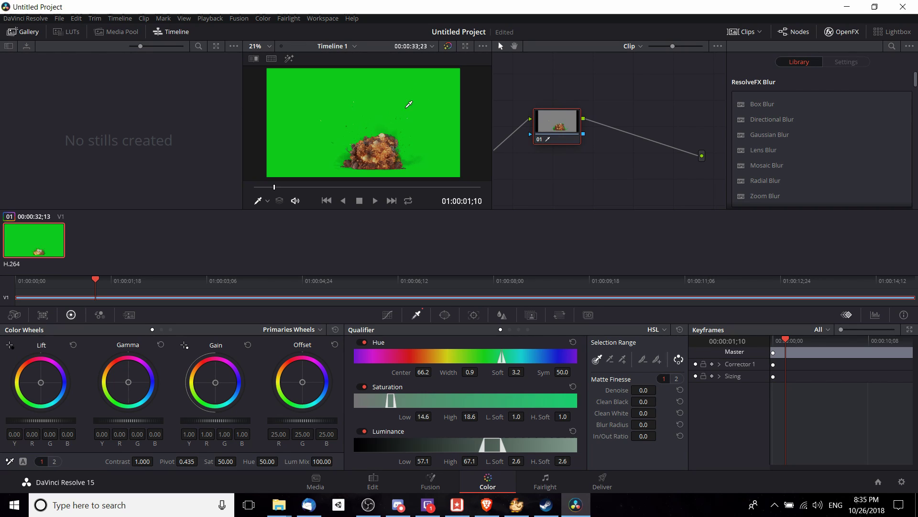
{"action": "right_click", "coordinate": [656, 163]}
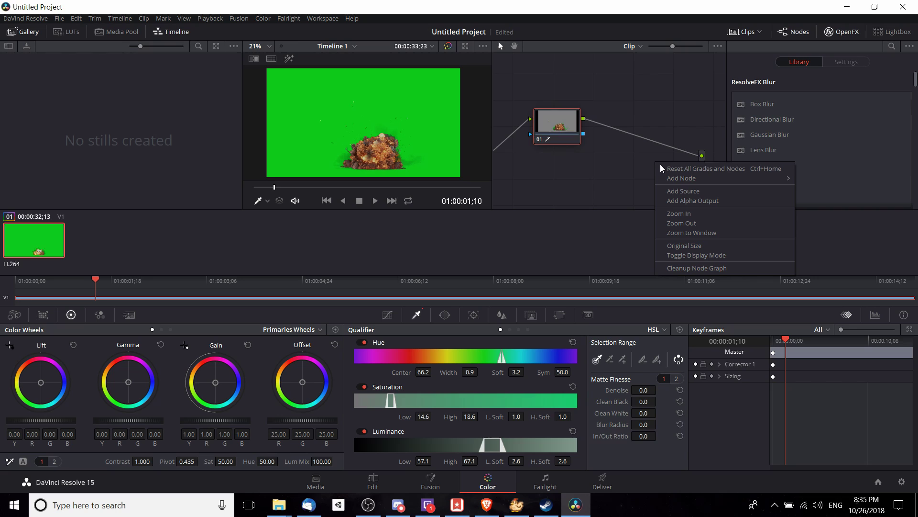
{"action": "mouse_move", "coordinate": [677, 179]}
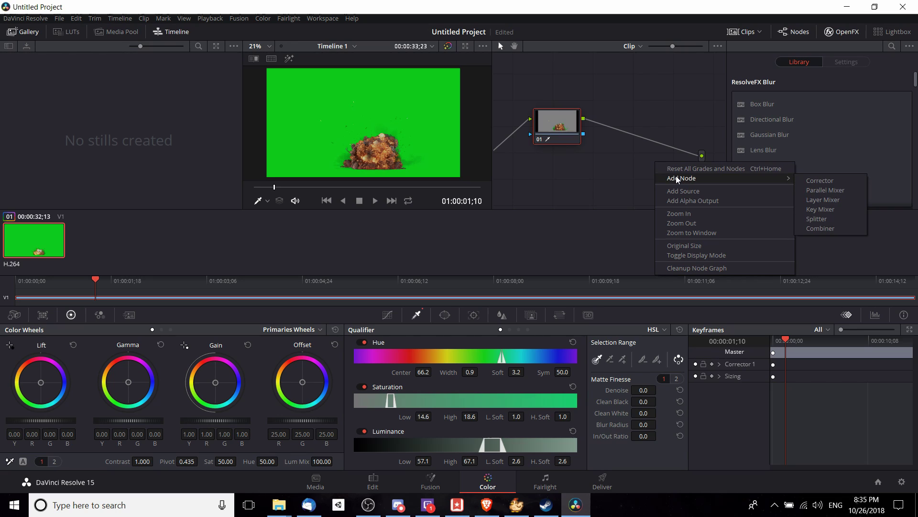
{"action": "left_click", "coordinate": [690, 201]}
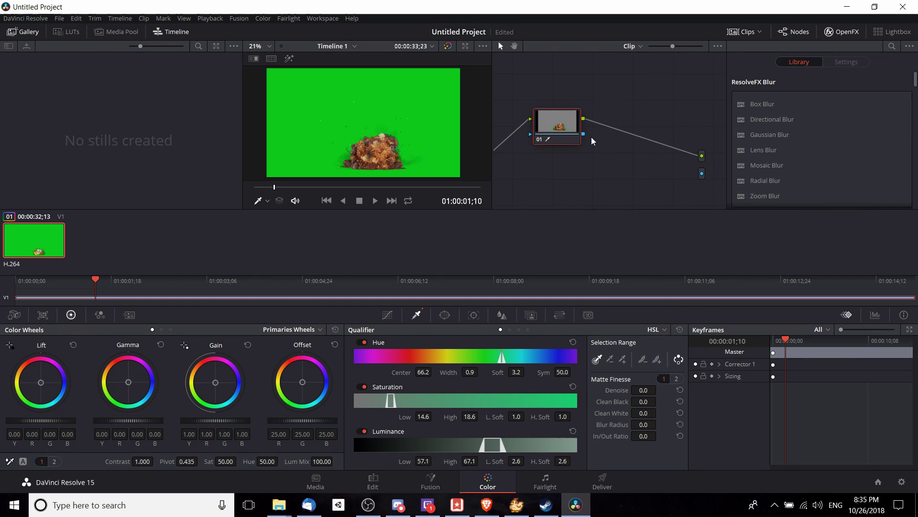
{"action": "left_click_drag", "start_coordinate": [558, 118], "coordinate": [565, 124]}
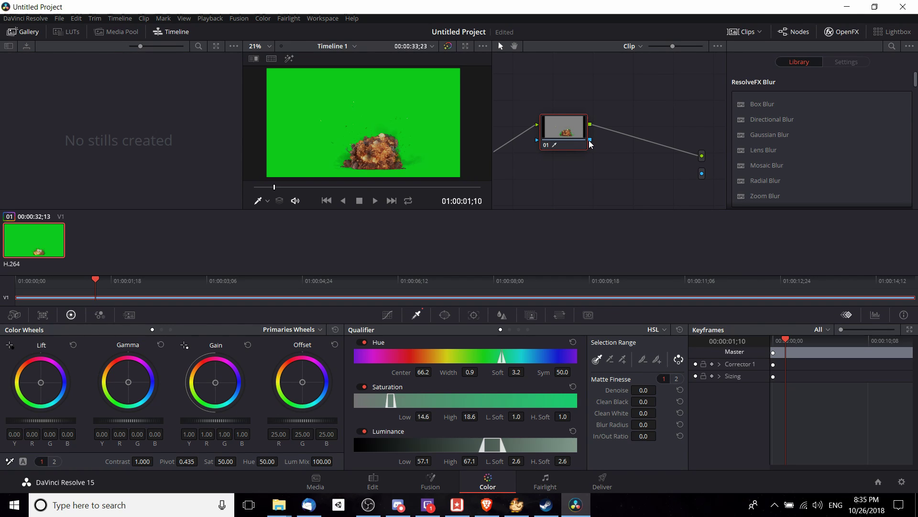
{"action": "left_click_drag", "start_coordinate": [591, 143], "coordinate": [702, 174]}
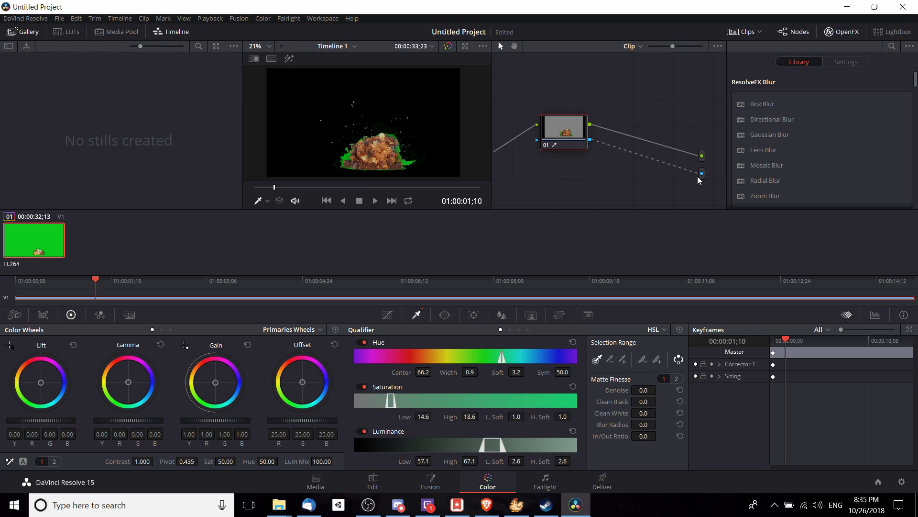
Play the keyed clip, stop at 01:00:13;04, and zoom in on the green-fringed smoke
{"action": "left_click", "coordinate": [373, 200]}
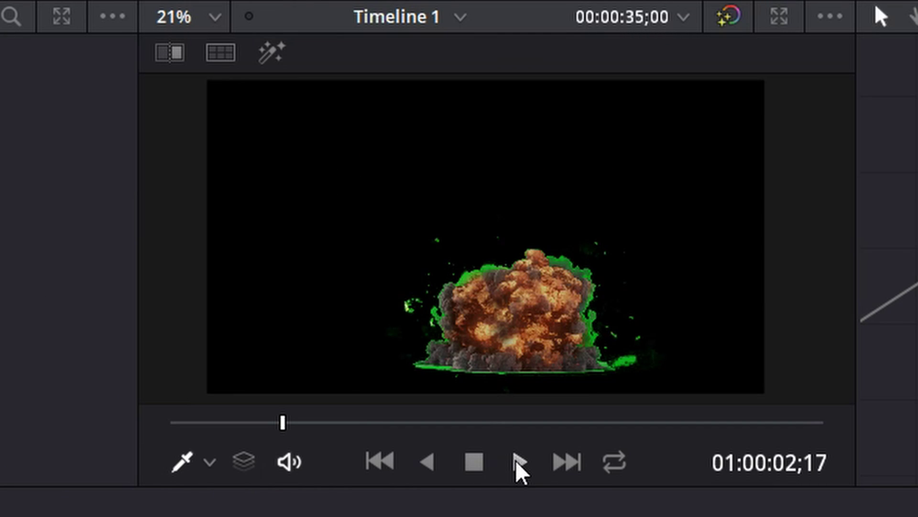
{"action": "left_click", "coordinate": [518, 462]}
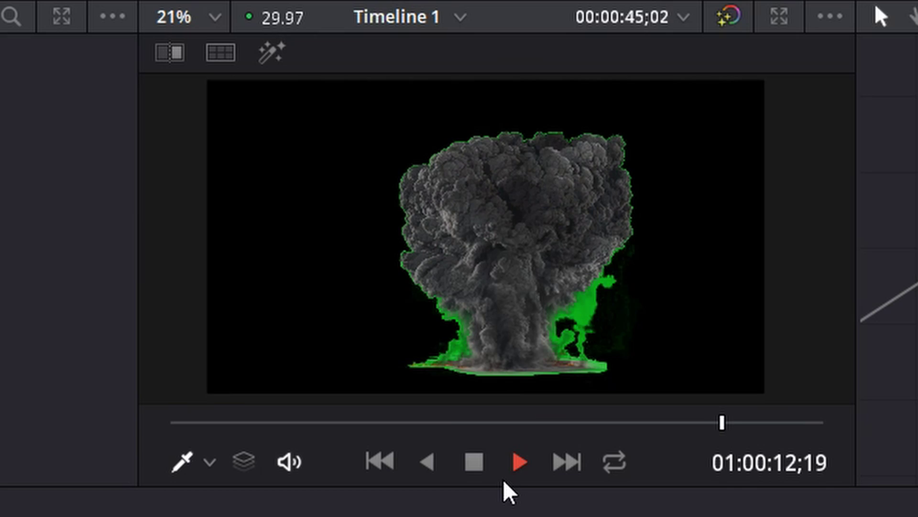
{"action": "left_click", "coordinate": [474, 461]}
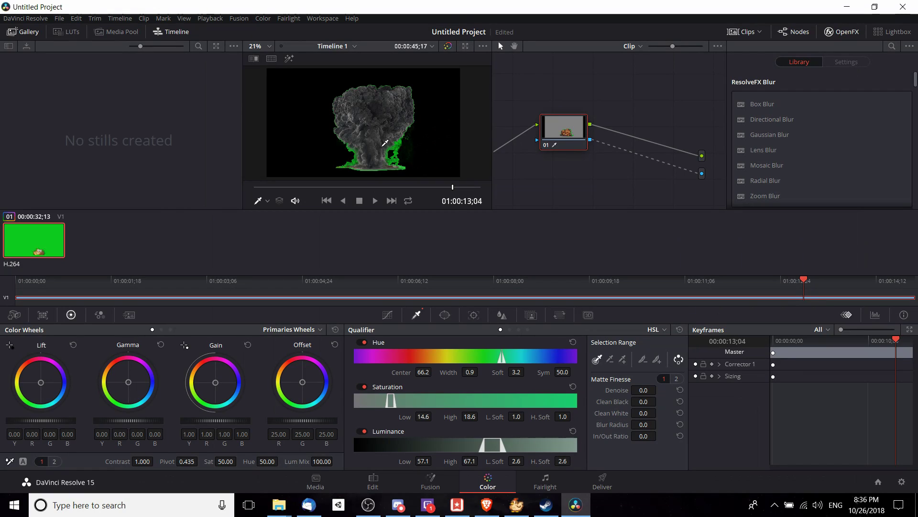
{"action": "scroll", "coordinate": [385, 142], "scroll_direction": "up", "scroll_amount": 4}
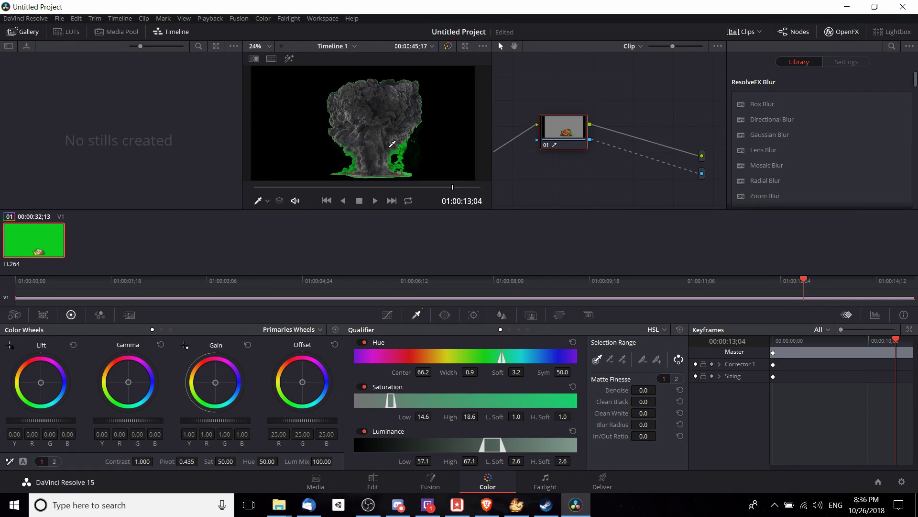
{"action": "scroll", "coordinate": [403, 122], "scroll_direction": "up", "scroll_amount": 2}
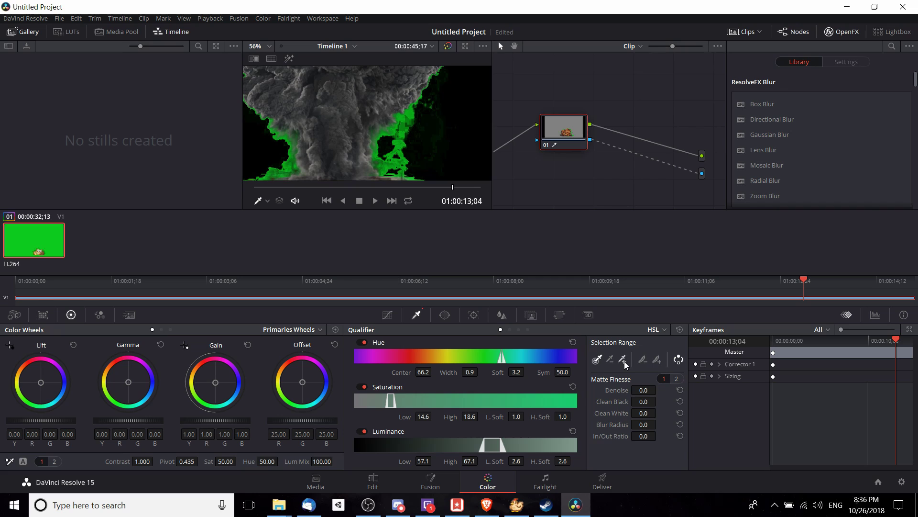
With Picker Plus, add the leftover green fringe along the upper edge to the key
{"action": "left_click", "coordinate": [623, 361]}
{"action": "scroll", "coordinate": [431, 113], "scroll_direction": "up", "scroll_amount": 2}
{"action": "scroll", "coordinate": [431, 113], "scroll_direction": "up", "scroll_amount": 1}
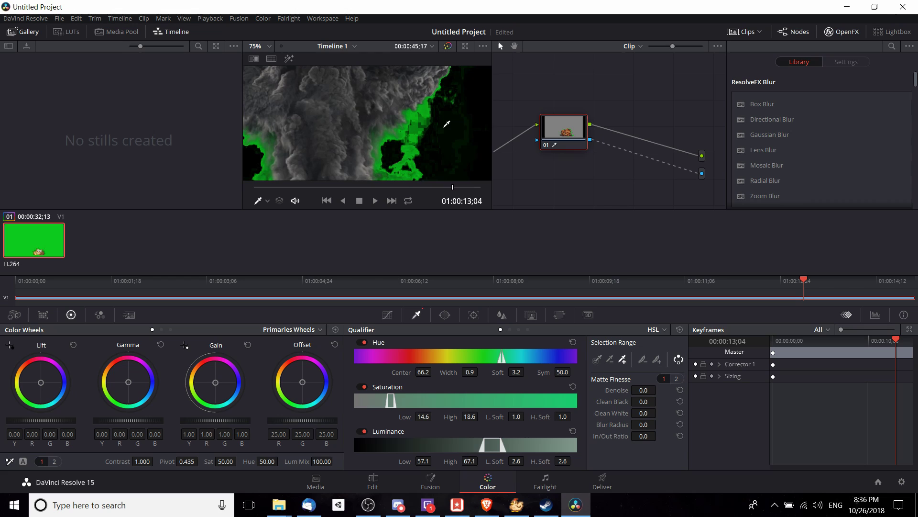
{"action": "left_click_drag", "start_coordinate": [445, 123], "coordinate": [393, 107]}
{"action": "scroll", "coordinate": [394, 107], "scroll_direction": "up", "scroll_amount": 2}
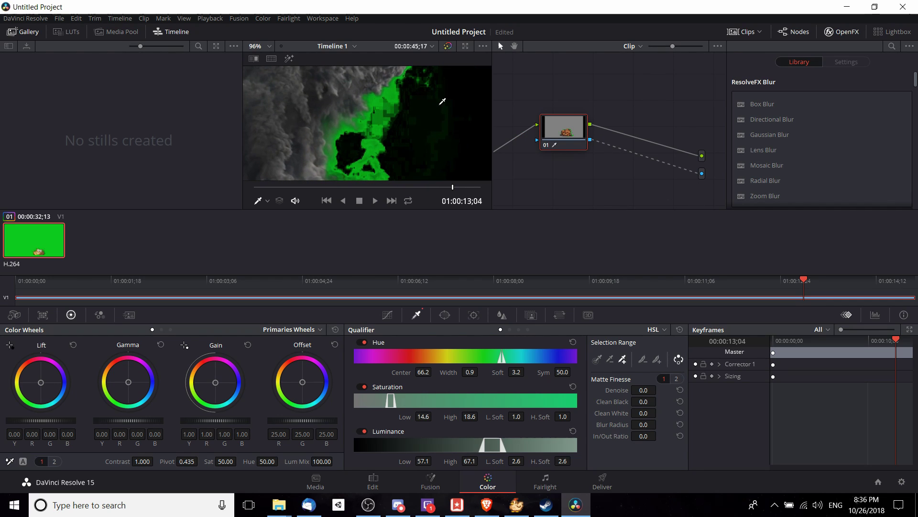
{"action": "left_click_drag", "start_coordinate": [396, 89], "coordinate": [388, 110]}
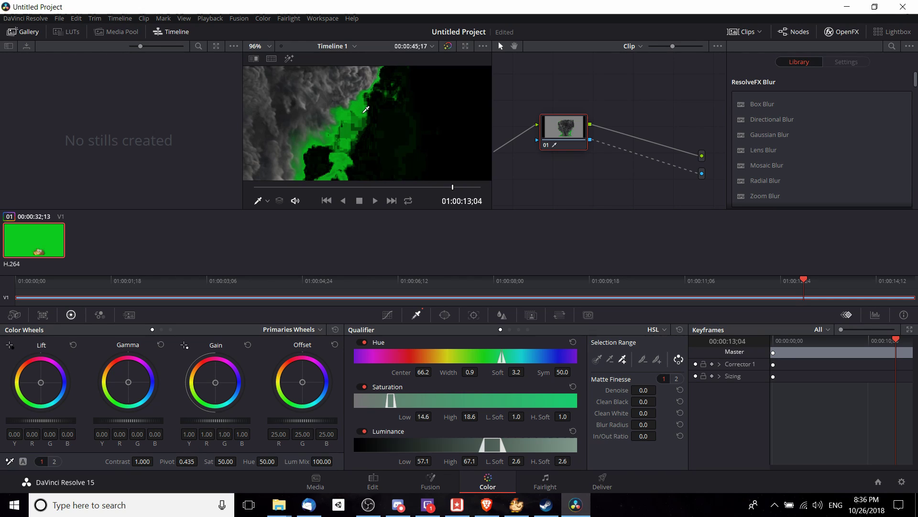
{"action": "left_click", "coordinate": [366, 109]}
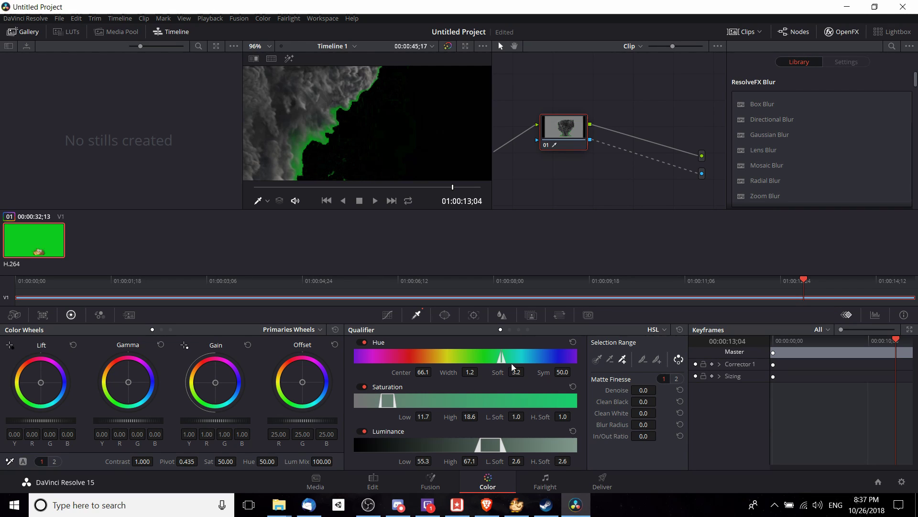
Add the green edge around the lower smoke column, widening hue width to 1.6
{"action": "left_click_drag", "start_coordinate": [360, 143], "coordinate": [443, 119]}
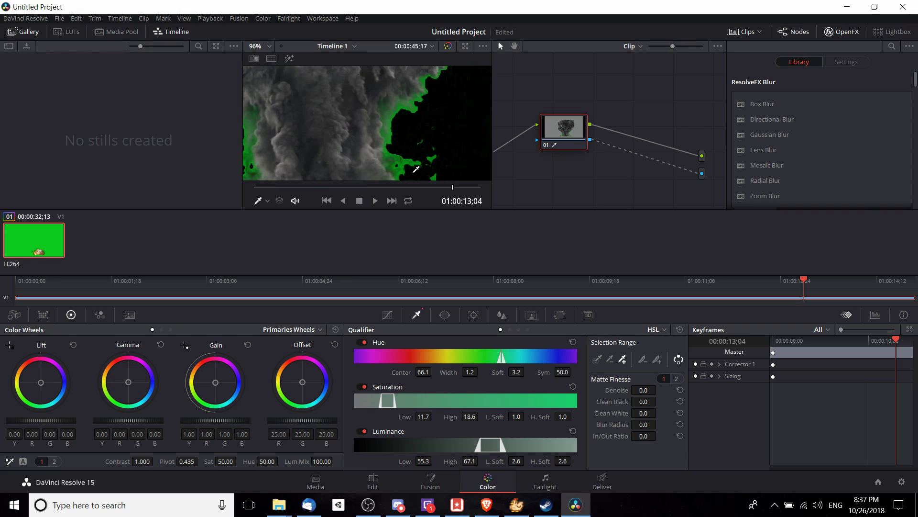
{"action": "left_click_drag", "start_coordinate": [415, 169], "coordinate": [317, 113]}
{"action": "left_click_drag", "start_coordinate": [377, 165], "coordinate": [455, 182]}
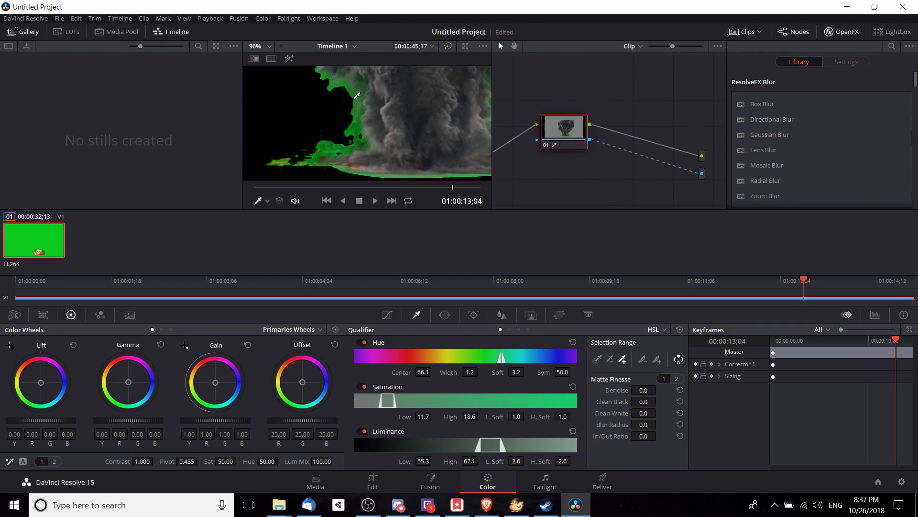
{"action": "scroll", "coordinate": [356, 95], "scroll_direction": "up", "scroll_amount": 5}
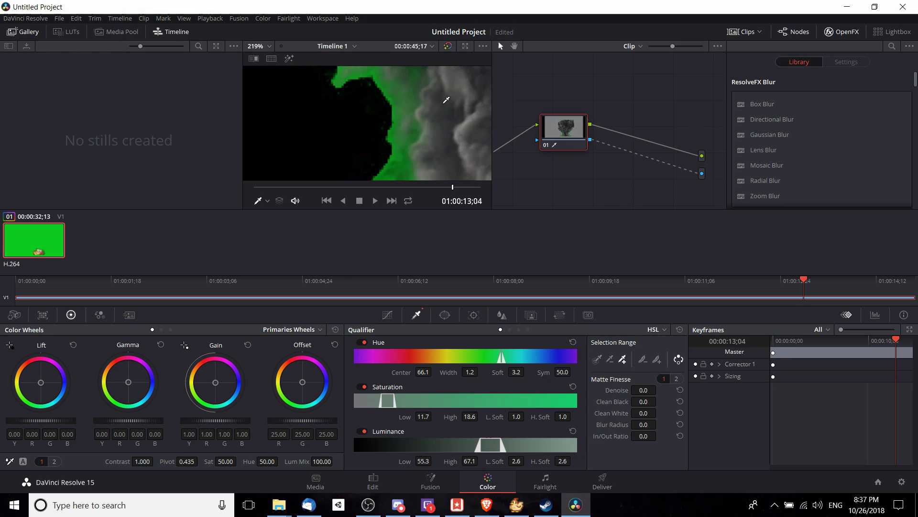
{"action": "left_click_drag", "start_coordinate": [401, 88], "coordinate": [409, 131]}
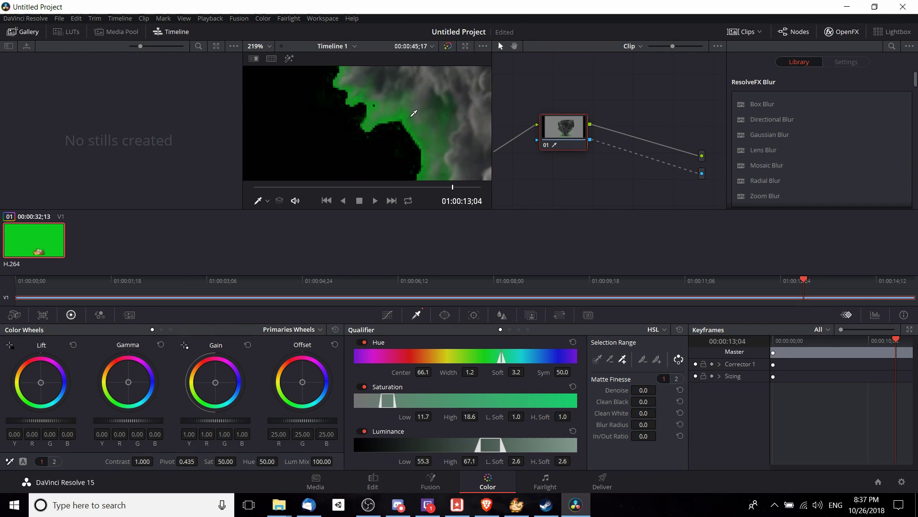
{"action": "left_click_drag", "start_coordinate": [410, 119], "coordinate": [440, 150]}
Return the playhead to the explosion at 01:00:01;20
{"action": "scroll", "coordinate": [400, 97], "scroll_direction": "down", "scroll_amount": 5}
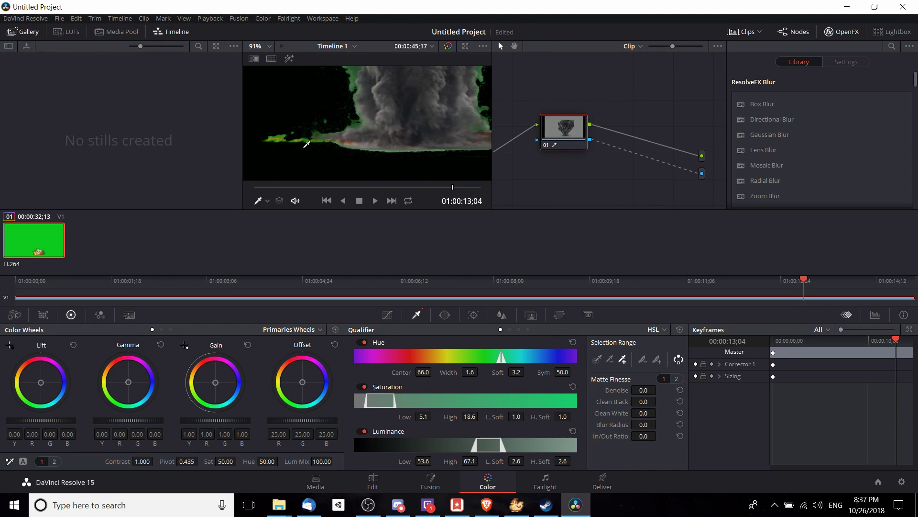
{"action": "scroll", "coordinate": [426, 144], "scroll_direction": "up", "scroll_amount": 1}
{"action": "scroll", "coordinate": [428, 143], "scroll_direction": "down", "scroll_amount": 3}
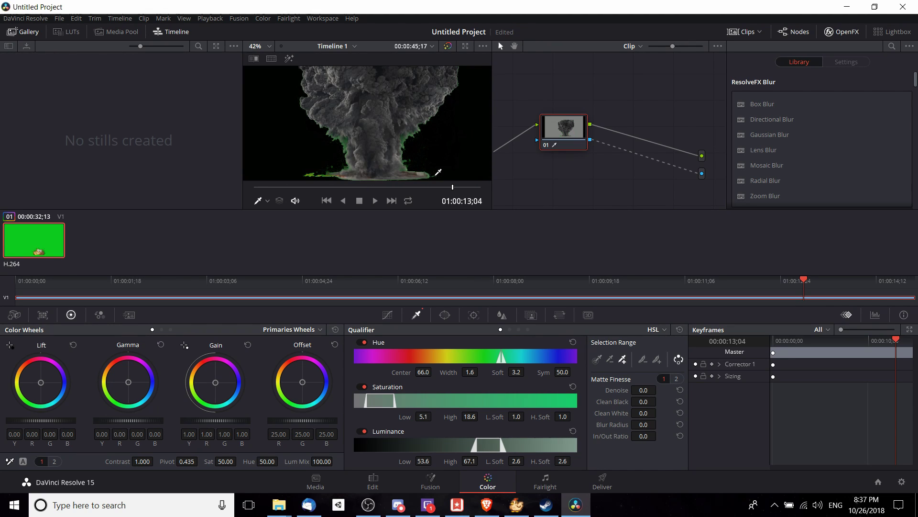
{"action": "left_click", "coordinate": [280, 188]}
{"action": "scroll", "coordinate": [388, 159], "scroll_direction": "down", "scroll_amount": 1}
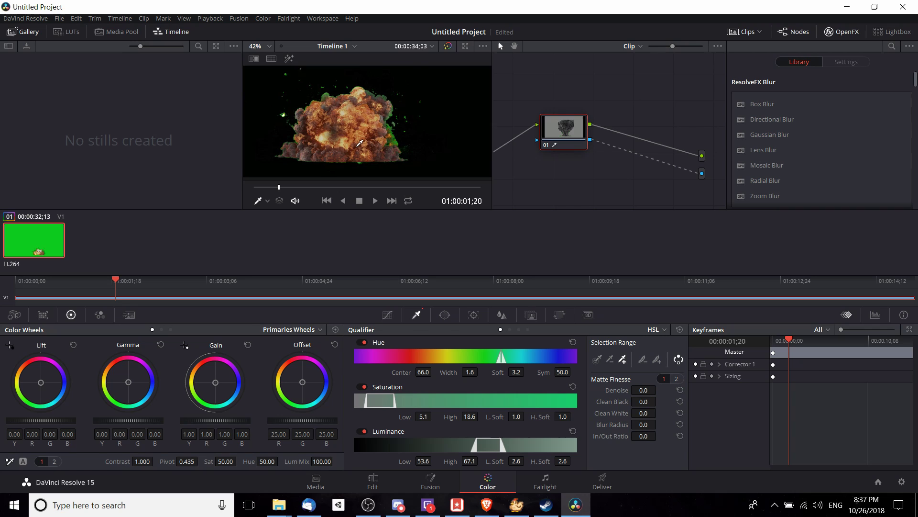
{"action": "scroll", "coordinate": [388, 160], "scroll_direction": "down", "scroll_amount": 1}
Review the refined key and lower the saturation range's low end to 2.8
{"action": "left_click", "coordinate": [376, 201]}
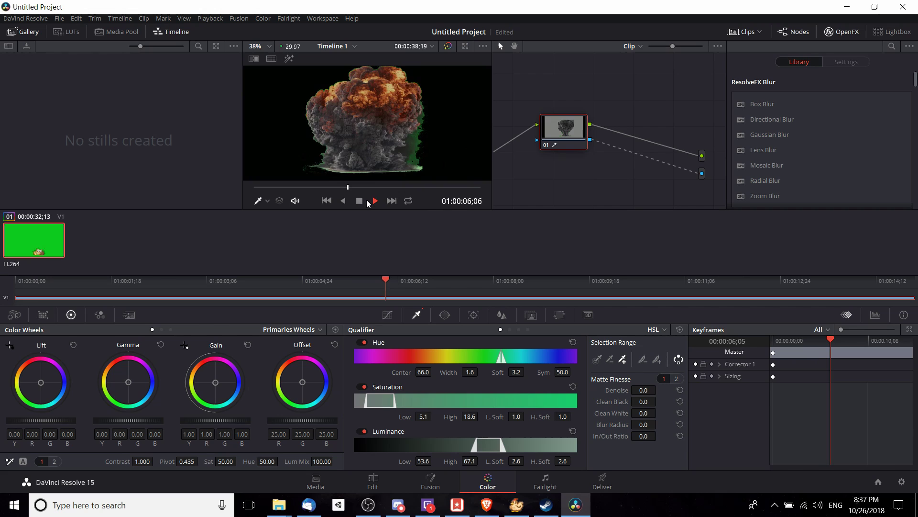
{"action": "left_click", "coordinate": [360, 200]}
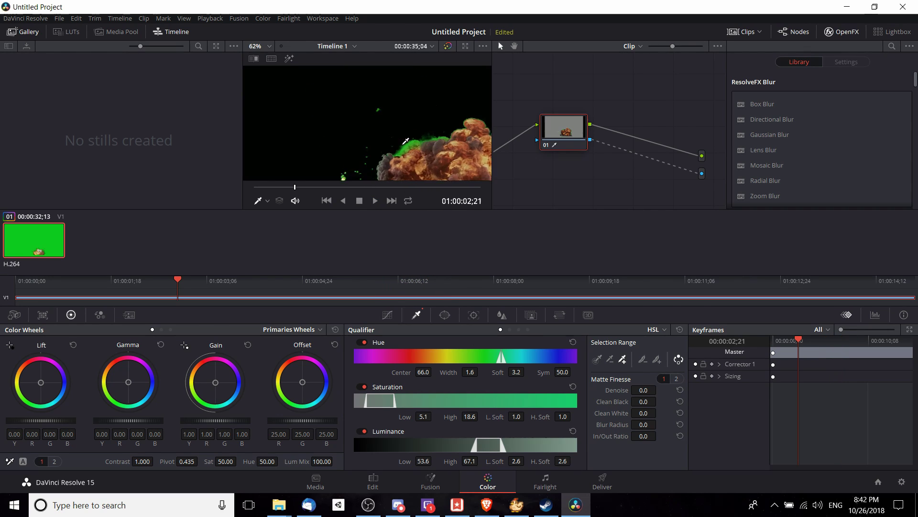
{"action": "scroll", "coordinate": [439, 126], "scroll_direction": "up", "scroll_amount": 5}
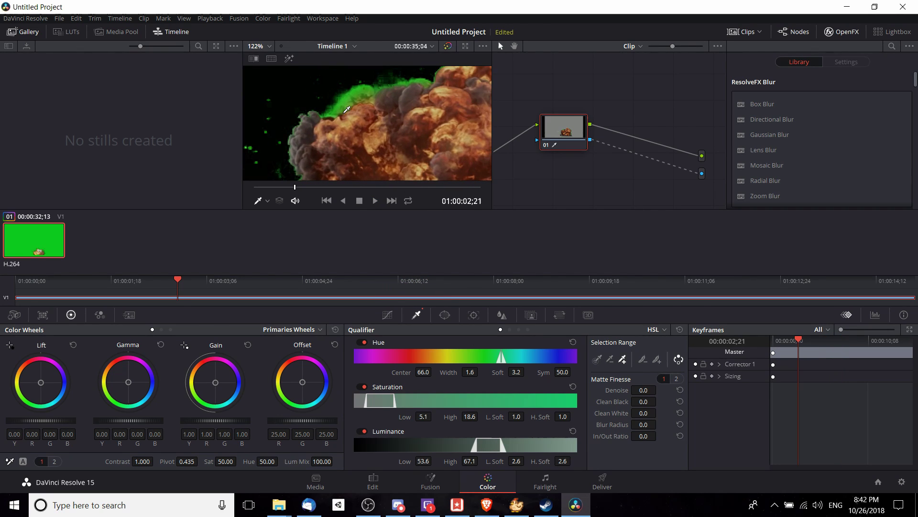
{"action": "left_click_drag", "start_coordinate": [349, 91], "coordinate": [391, 117]}
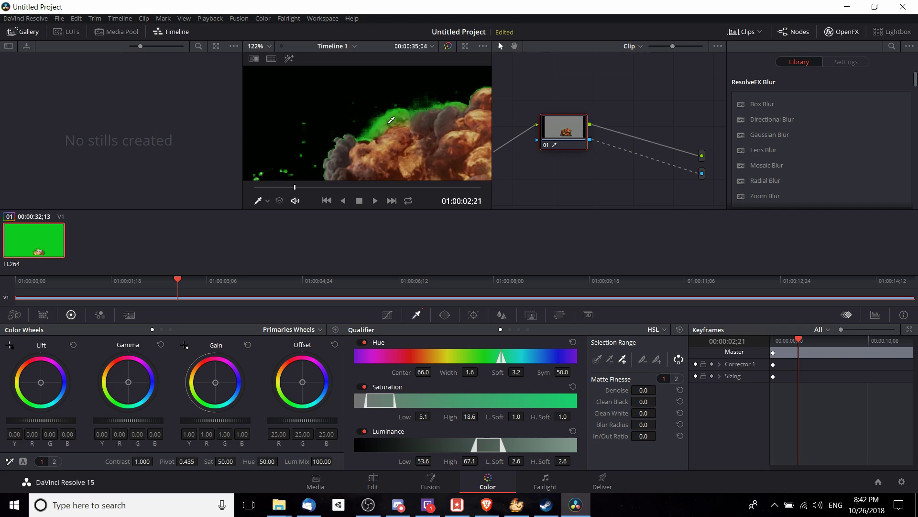
{"action": "scroll", "coordinate": [364, 123], "scroll_direction": "down", "scroll_amount": 7}
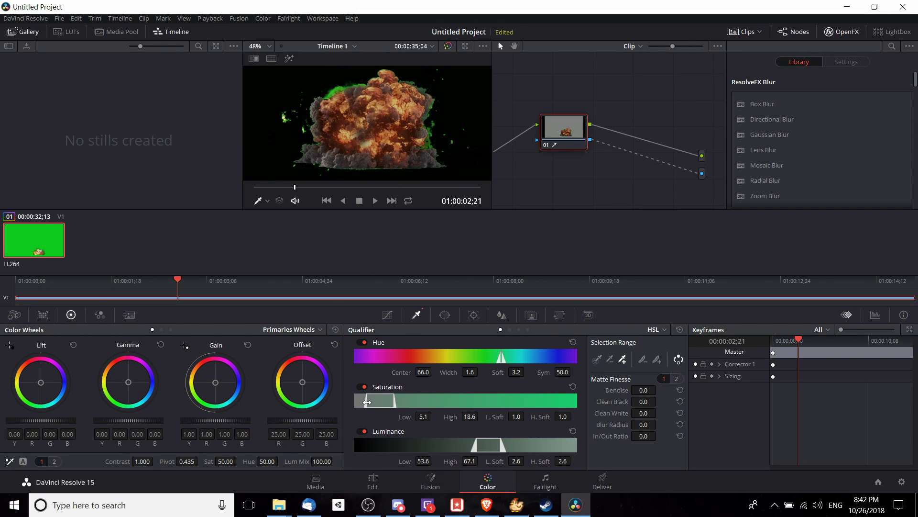
{"action": "left_click_drag", "start_coordinate": [366, 402], "coordinate": [358, 403]}
Widen the qualifier hue range to width 10.4 with softness 8.1
{"action": "left_click_drag", "start_coordinate": [471, 371], "coordinate": [473, 372]}
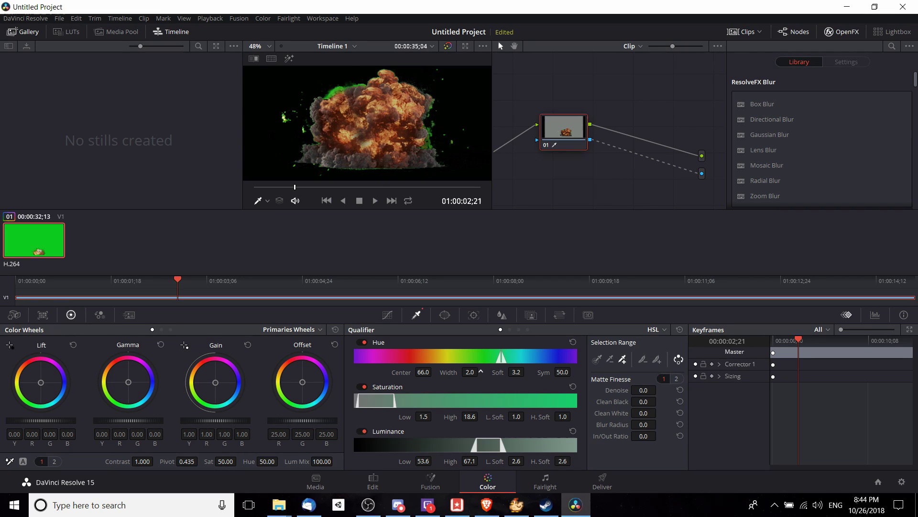
{"action": "left_click_drag", "start_coordinate": [470, 372], "coordinate": [527, 370]}
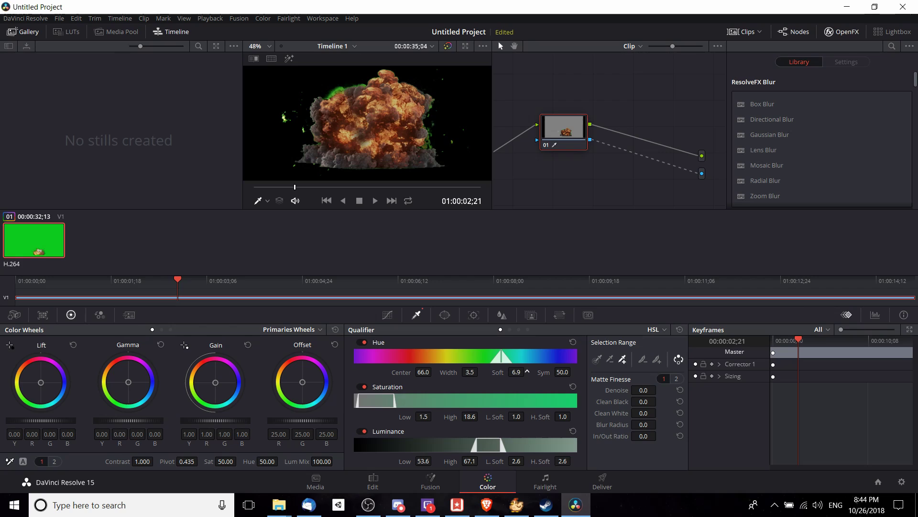
{"action": "left_click_drag", "start_coordinate": [527, 371], "coordinate": [533, 371]}
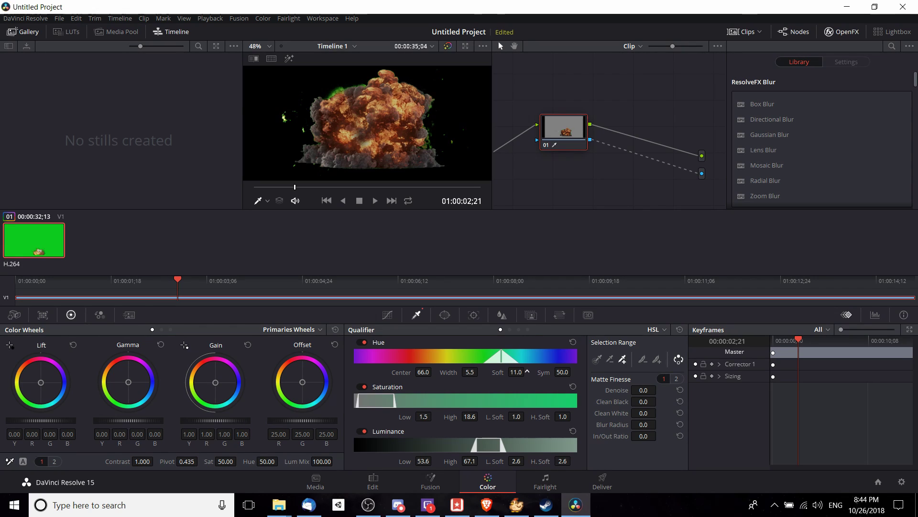
{"action": "left_click_drag", "start_coordinate": [527, 372], "coordinate": [632, 357]}
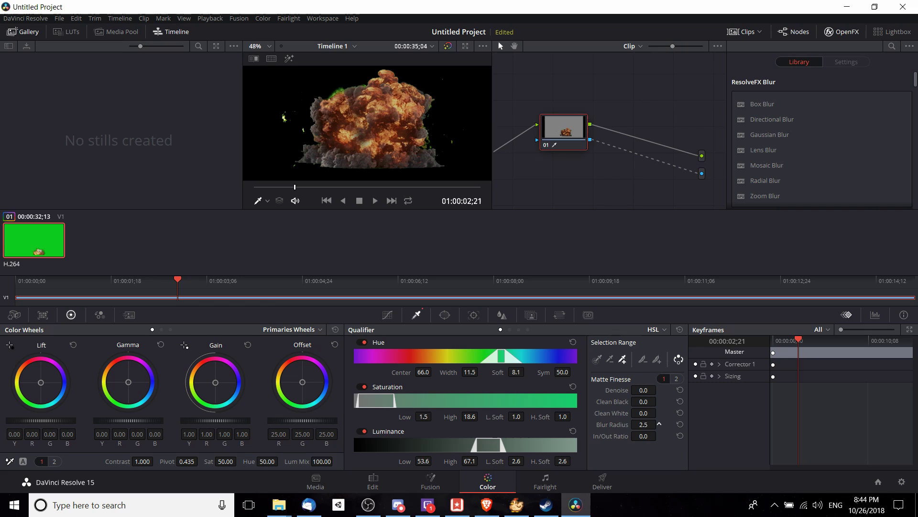
Set the matte Blur Radius to 0 and raise Clean Black to 13.4
{"action": "left_click_drag", "start_coordinate": [659, 424], "coordinate": [633, 463]}
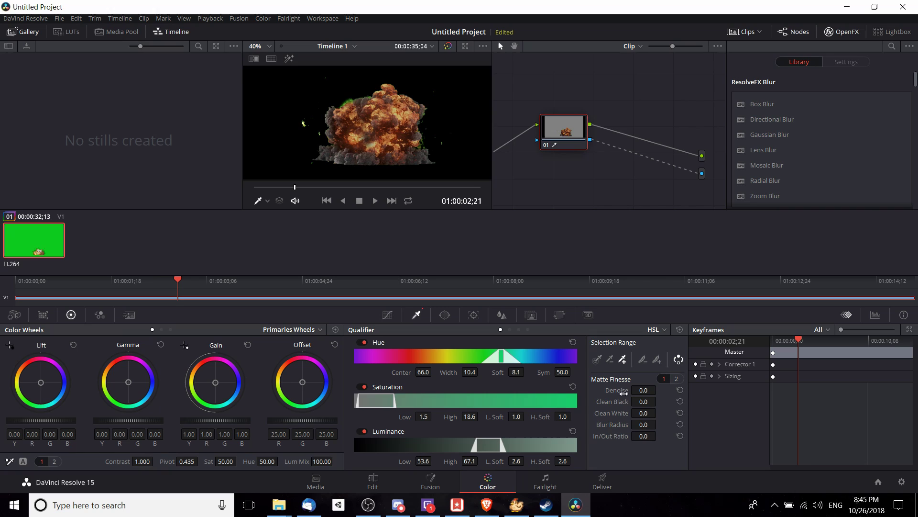
{"action": "left_click_drag", "start_coordinate": [613, 402], "coordinate": [659, 400]}
{"action": "left_click_drag", "start_coordinate": [689, 385], "coordinate": [689, 385]}
{"action": "scroll", "coordinate": [368, 196], "scroll_direction": "up", "scroll_amount": 1}
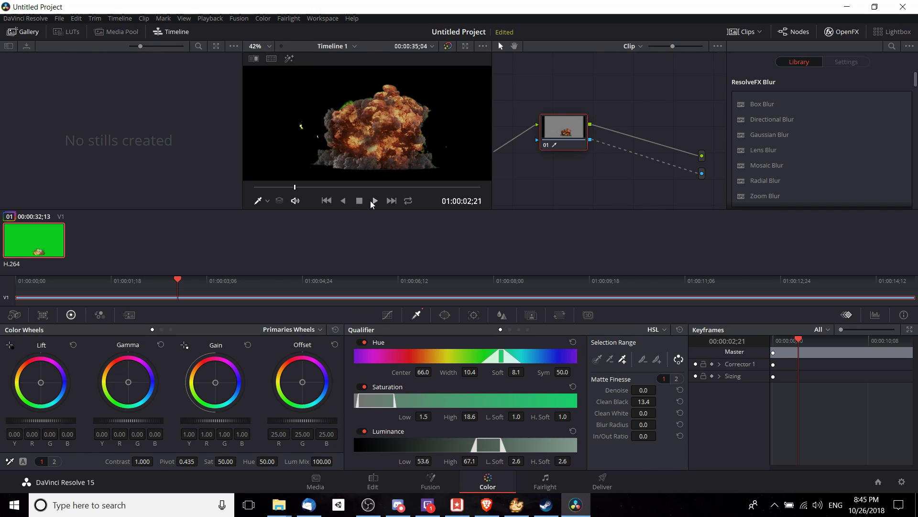
Play back the keyed explosion and zoom the viewer to inspect its edges
{"action": "left_click", "coordinate": [373, 203]}
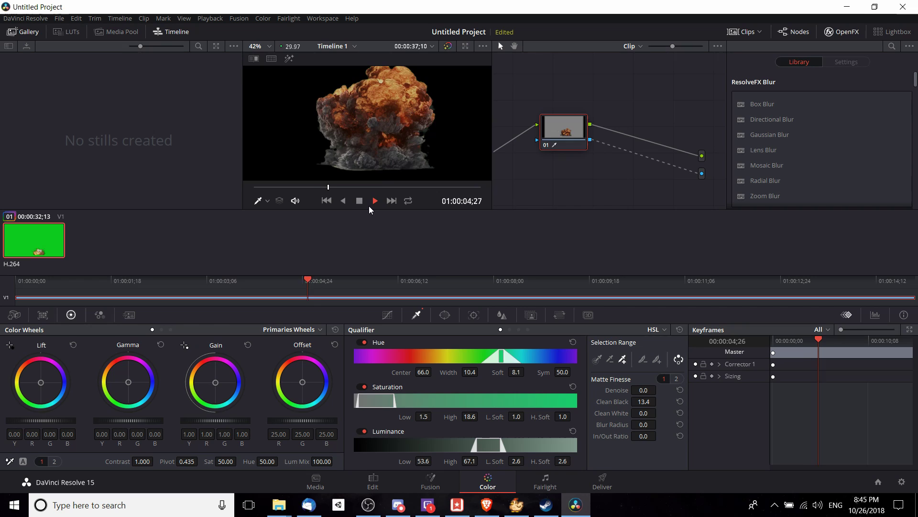
{"action": "scroll", "coordinate": [405, 97], "scroll_direction": "down", "scroll_amount": 3}
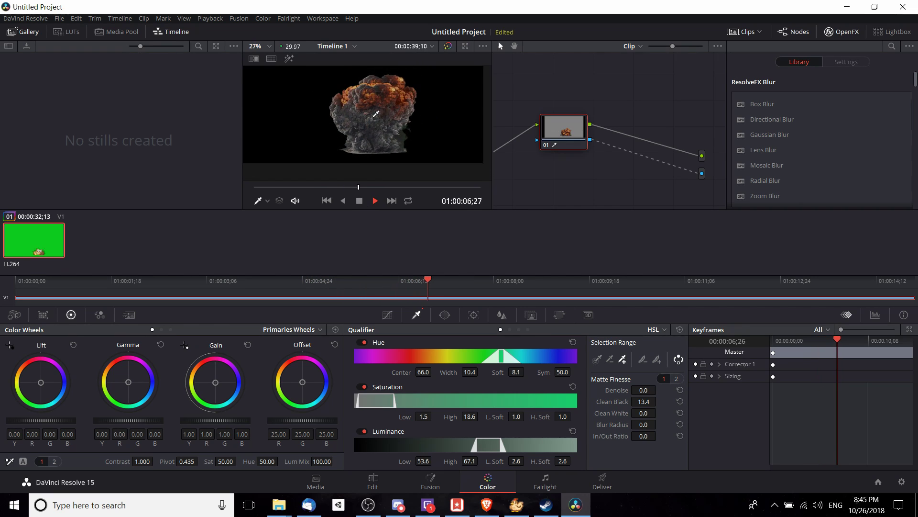
{"action": "left_click_drag", "start_coordinate": [354, 187], "coordinate": [277, 187]}
{"action": "scroll", "coordinate": [389, 139], "scroll_direction": "up", "scroll_amount": 5}
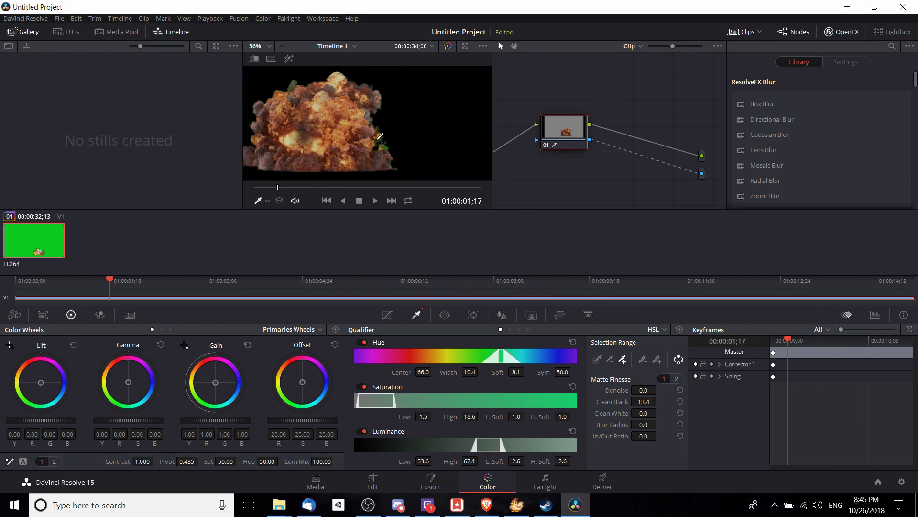
{"action": "scroll", "coordinate": [388, 138], "scroll_direction": "up", "scroll_amount": 4}
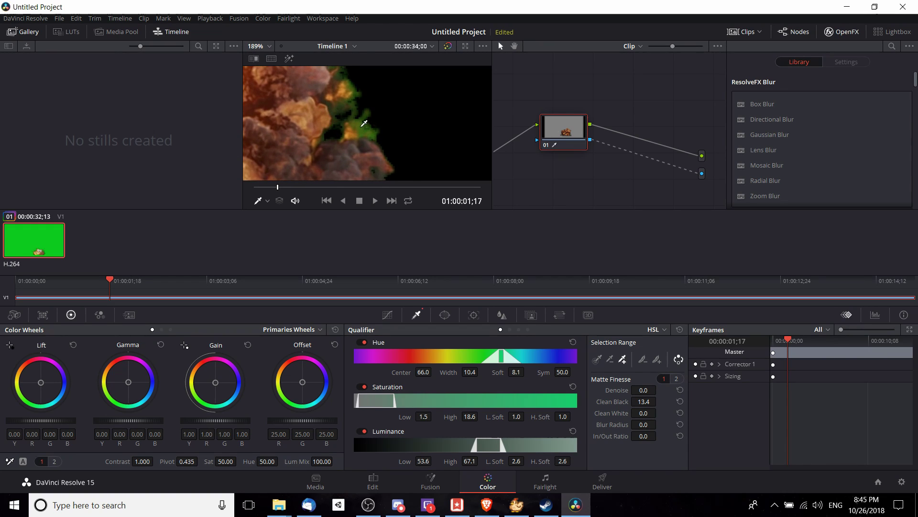
{"action": "scroll", "coordinate": [340, 113], "scroll_direction": "up", "scroll_amount": 1}
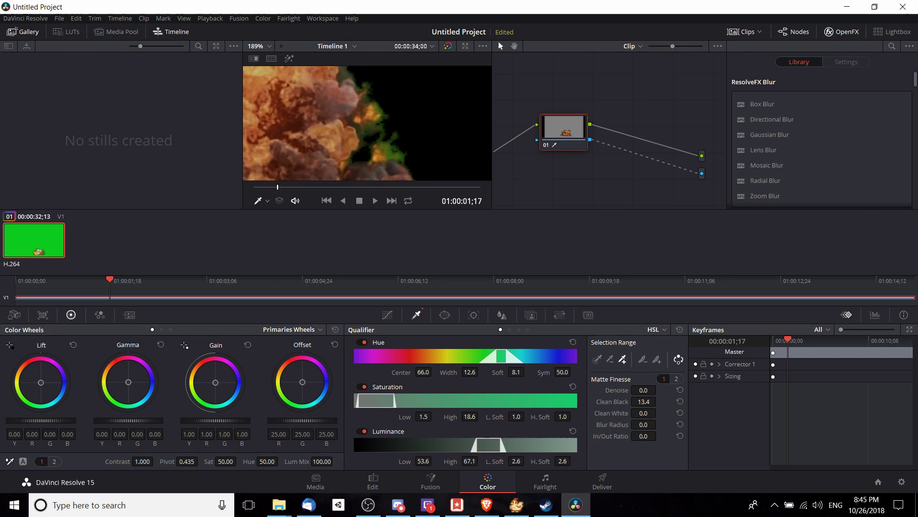
{"action": "scroll", "coordinate": [409, 142], "scroll_direction": "down", "scroll_amount": 5}
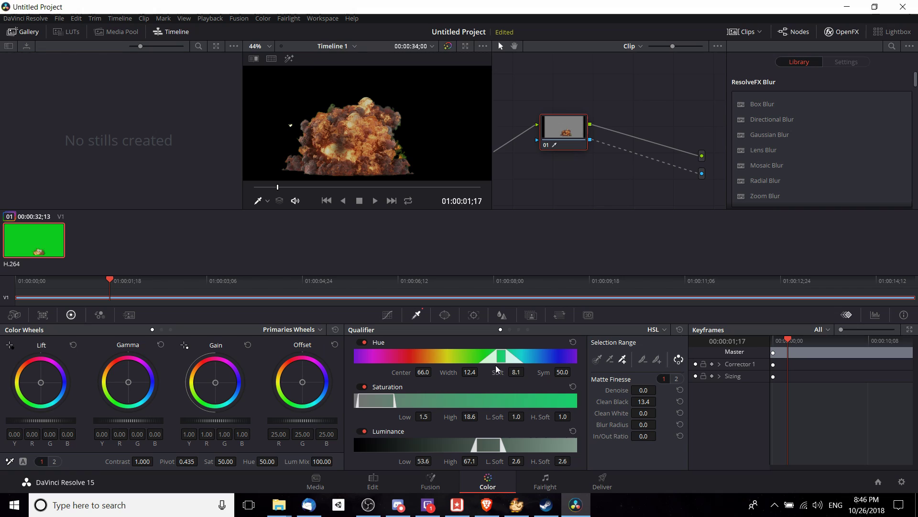
Tighten hue softness to 4.6 and widen hue width to 12.4
{"action": "left_click_drag", "start_coordinate": [516, 371], "coordinate": [521, 371]}
{"action": "scroll", "coordinate": [298, 122], "scroll_direction": "down", "scroll_amount": 1}
{"action": "left_click_drag", "start_coordinate": [277, 190], "coordinate": [259, 190]}
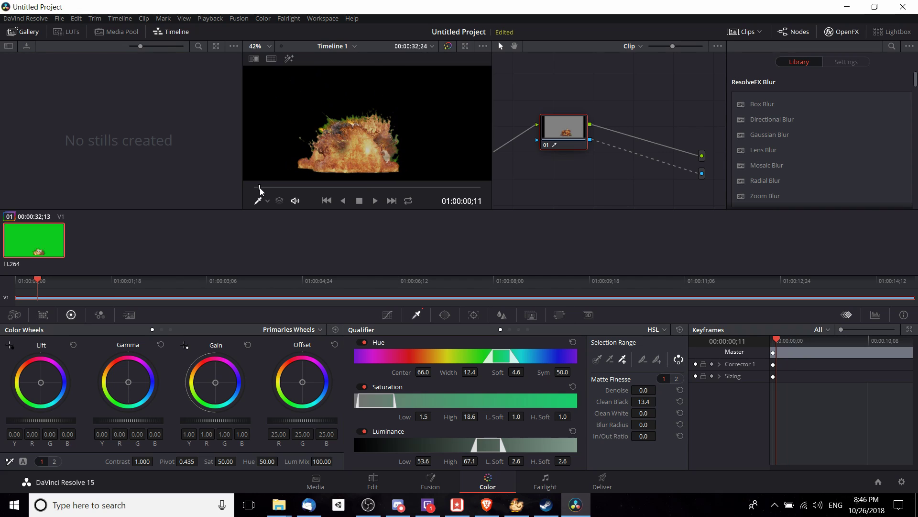
Replay the key from near the clip start and zoom in to check the smoke edges
{"action": "left_click", "coordinate": [375, 201]}
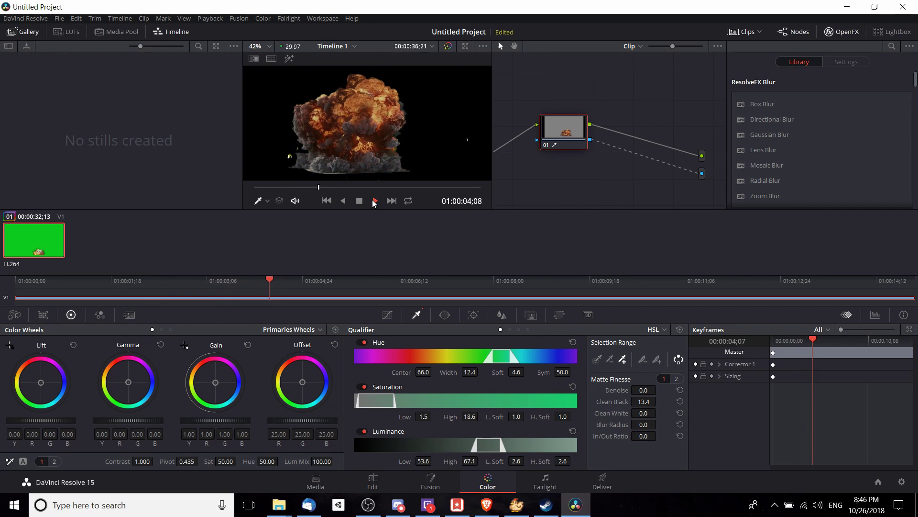
{"action": "left_click", "coordinate": [375, 201]}
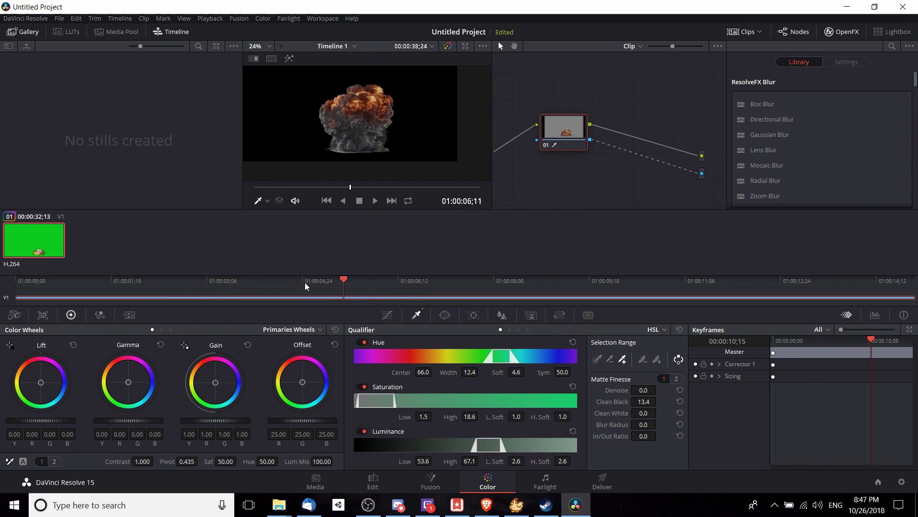
{"action": "left_click_drag", "start_coordinate": [306, 282], "coordinate": [53, 271]}
{"action": "scroll", "coordinate": [386, 111], "scroll_direction": "up", "scroll_amount": 4}
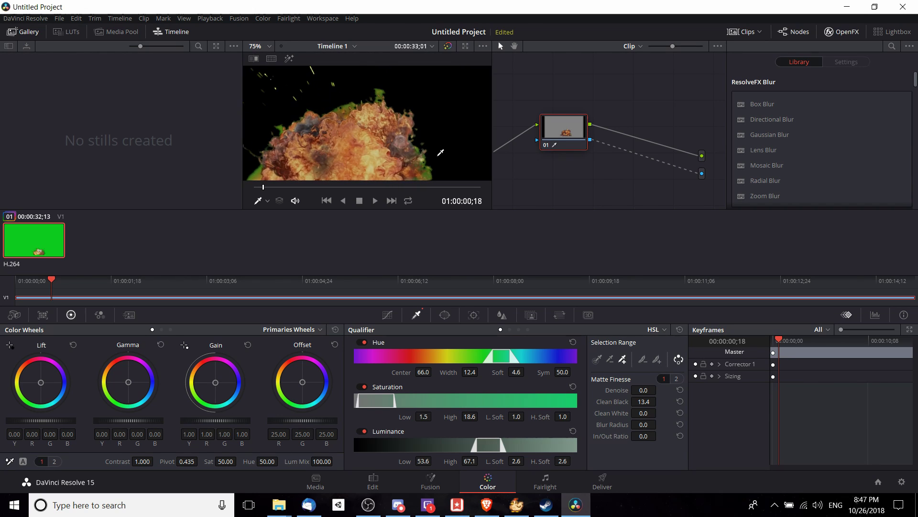
{"action": "scroll", "coordinate": [440, 152], "scroll_direction": "up", "scroll_amount": 3}
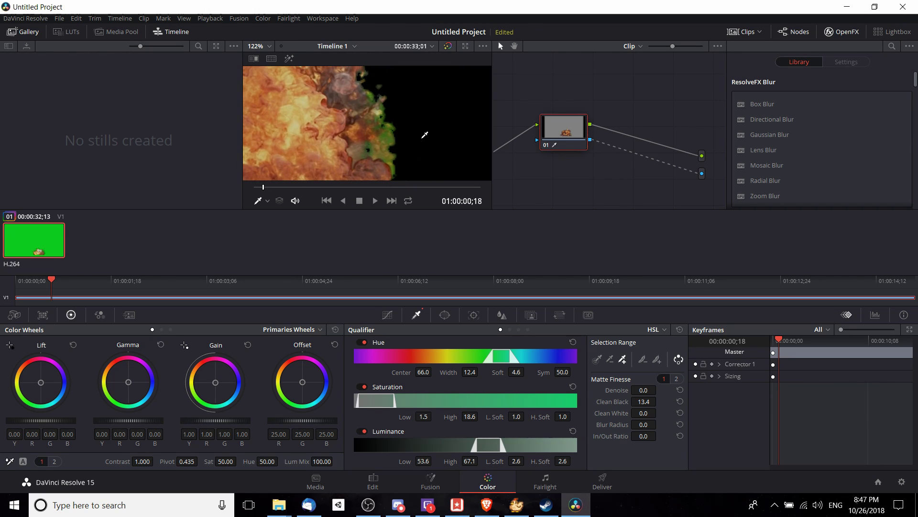
{"action": "scroll", "coordinate": [330, 108], "scroll_direction": "down", "scroll_amount": 3}
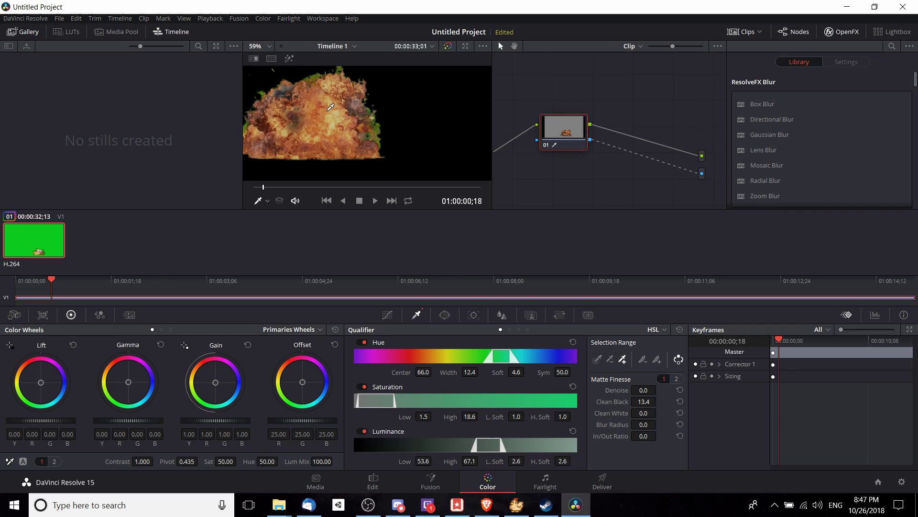
{"action": "scroll", "coordinate": [306, 113], "scroll_direction": "down", "scroll_amount": 4}
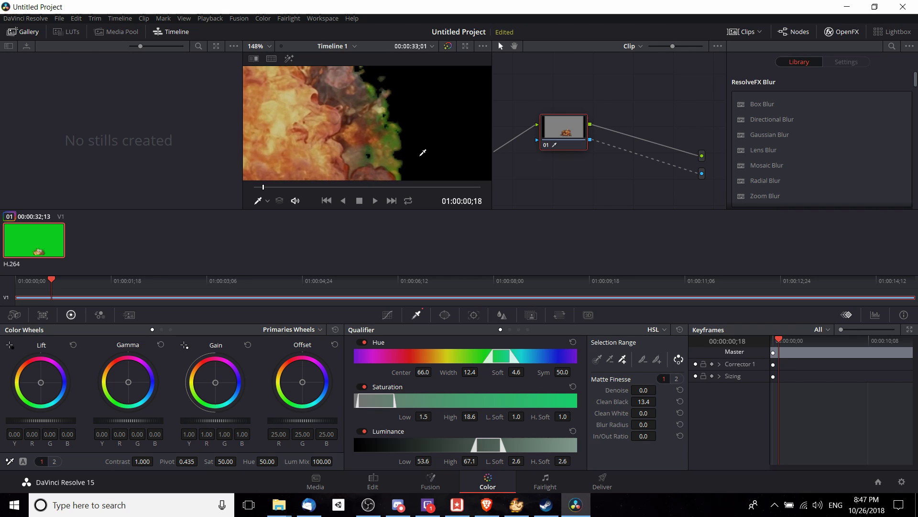
Play the clip once more, stop, and return to the Edit page
{"action": "key", "text": "space"}
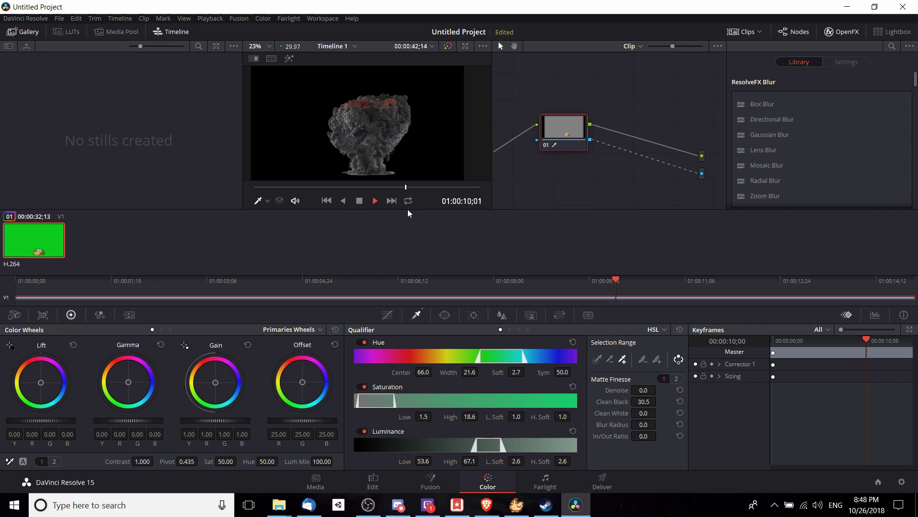
{"action": "left_click", "coordinate": [359, 201]}
{"action": "left_click", "coordinate": [390, 478]}
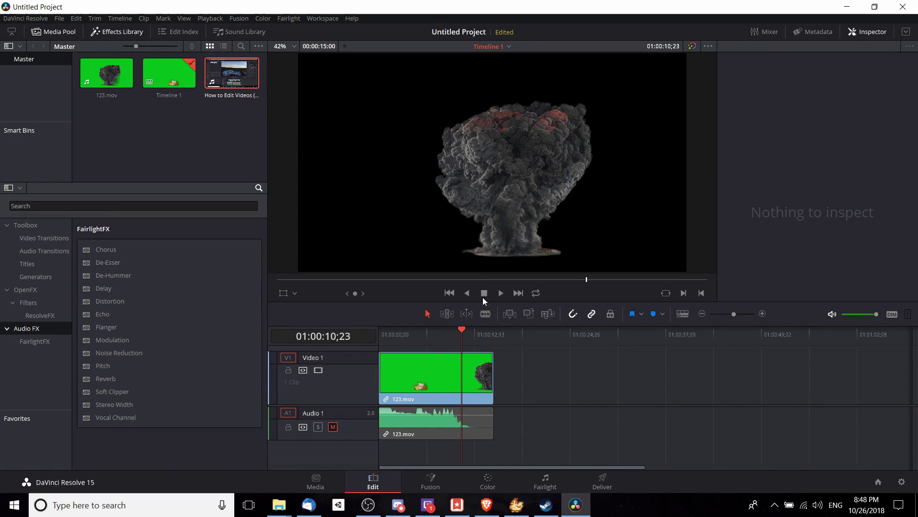
Put the tutorial clip on V1 under 123.mov on V2, slid to the start with its black head trimmed
{"action": "left_click_drag", "start_coordinate": [426, 301], "coordinate": [397, 188]}
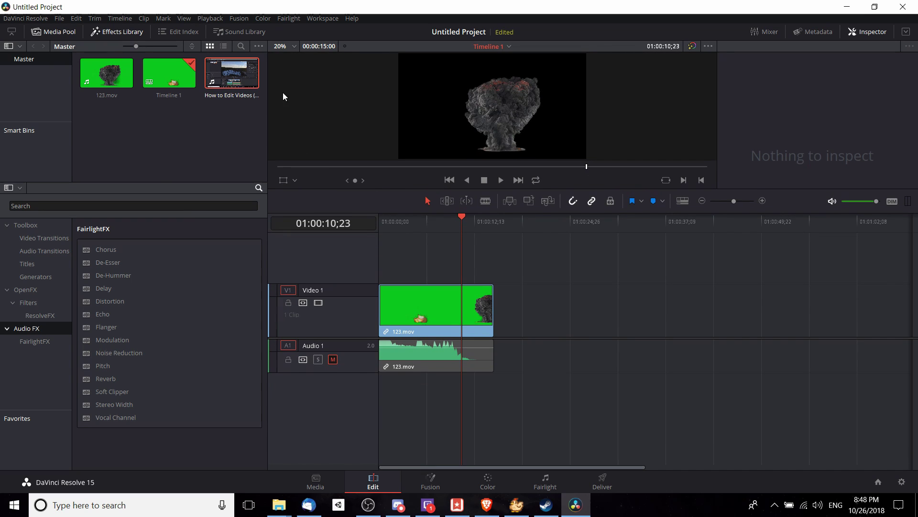
{"action": "left_click_drag", "start_coordinate": [232, 73], "coordinate": [377, 261]}
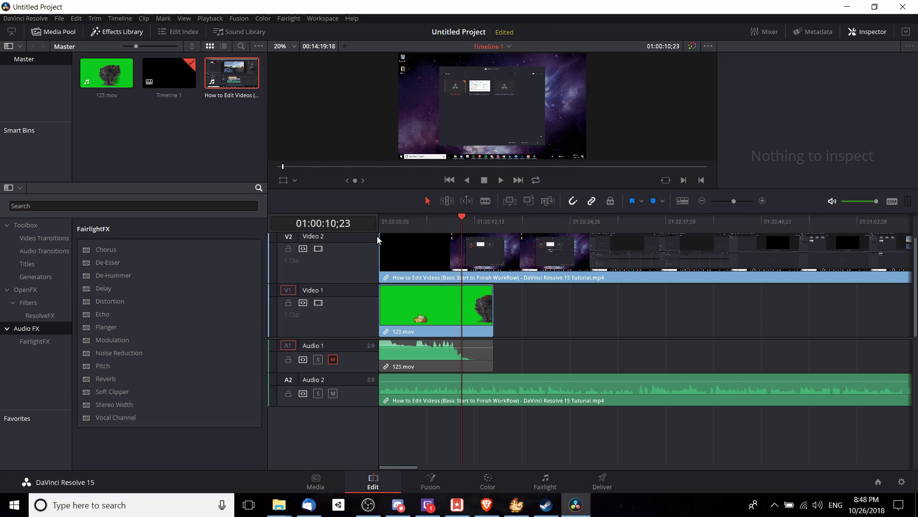
{"action": "left_click_drag", "start_coordinate": [505, 260], "coordinate": [607, 314]}
{"action": "left_click", "coordinate": [450, 307]}
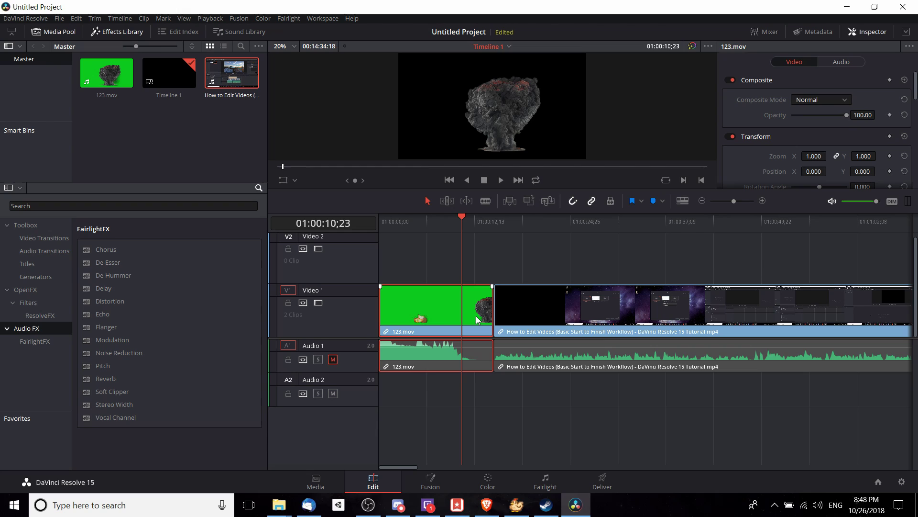
{"action": "left_click_drag", "start_coordinate": [477, 319], "coordinate": [481, 253]}
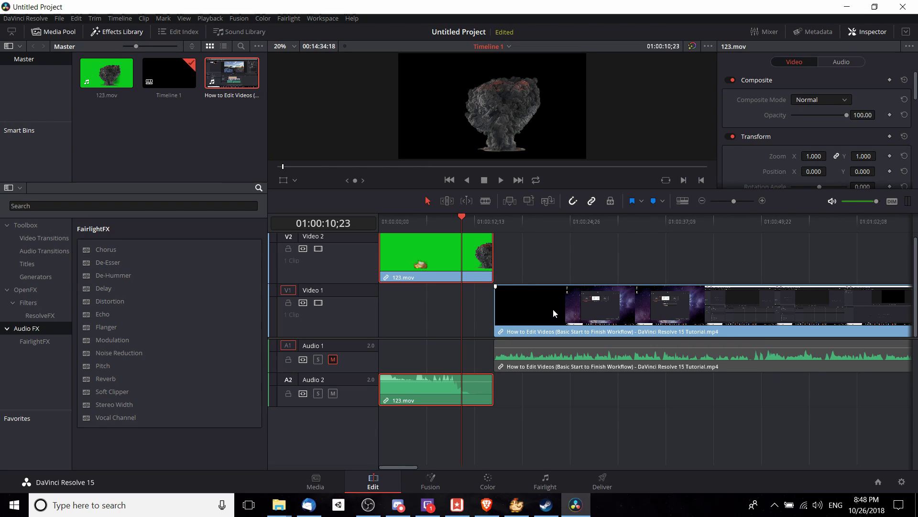
{"action": "left_click_drag", "start_coordinate": [582, 312], "coordinate": [440, 314]}
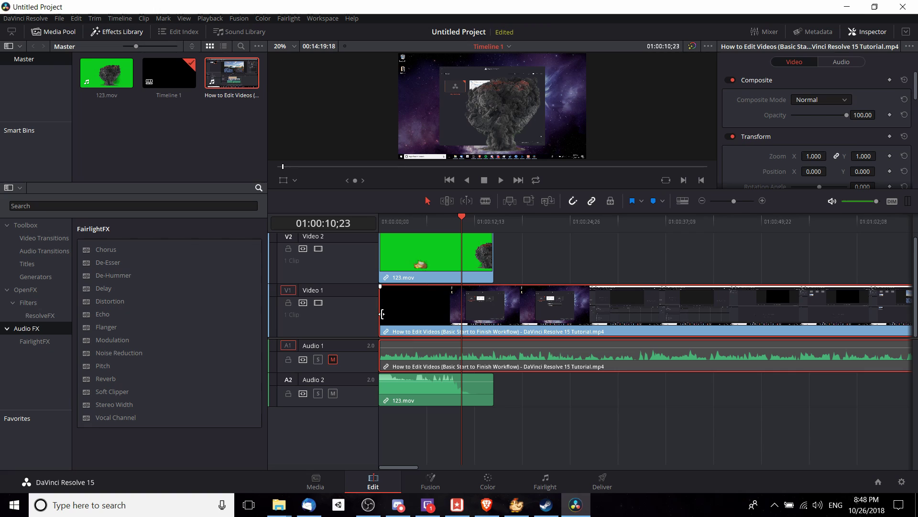
{"action": "left_click_drag", "start_coordinate": [382, 313], "coordinate": [463, 313]}
{"action": "left_click", "coordinate": [434, 221]}
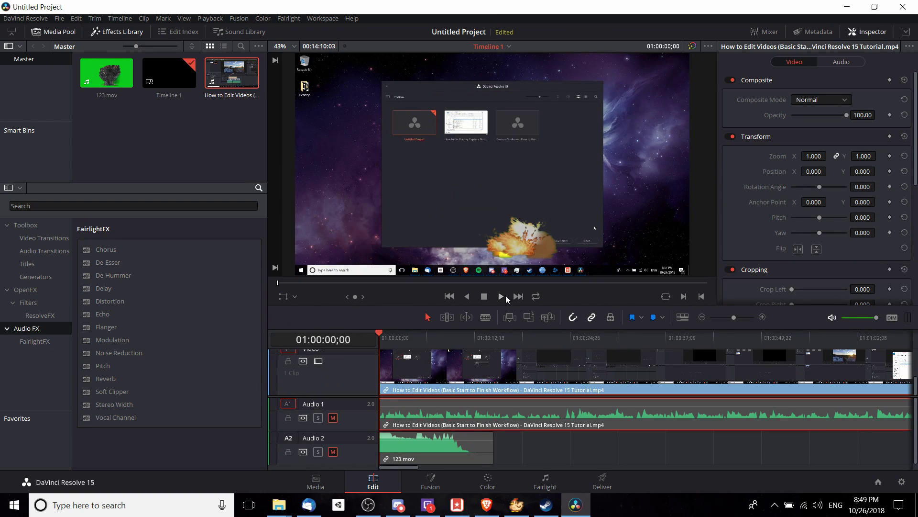
{"action": "left_click", "coordinate": [506, 295]}
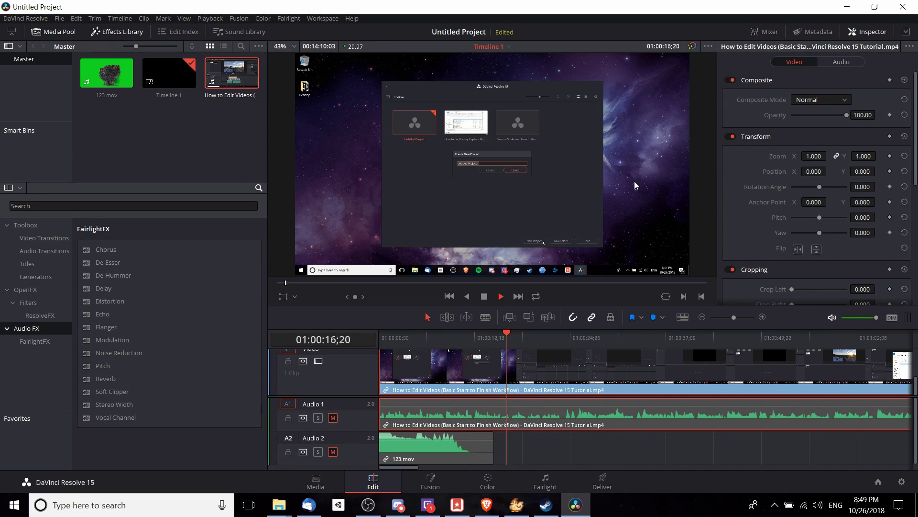
{"action": "key", "text": "space"}
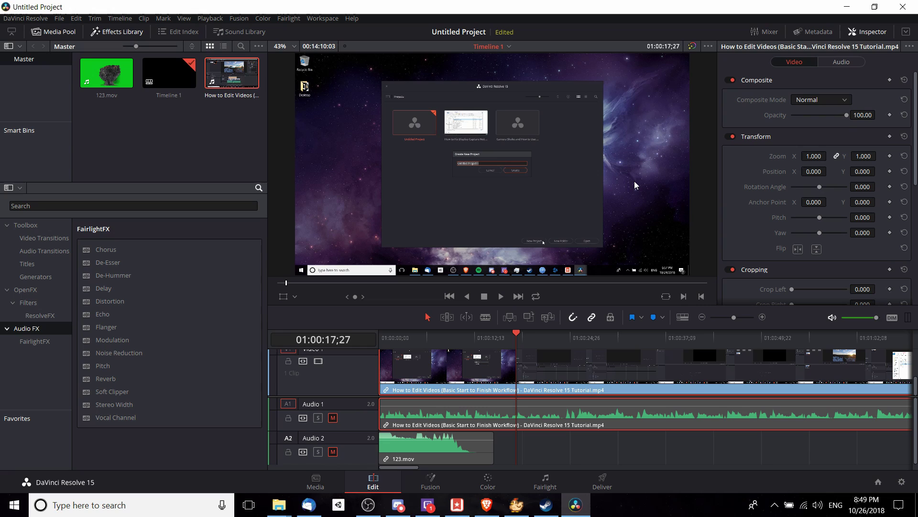